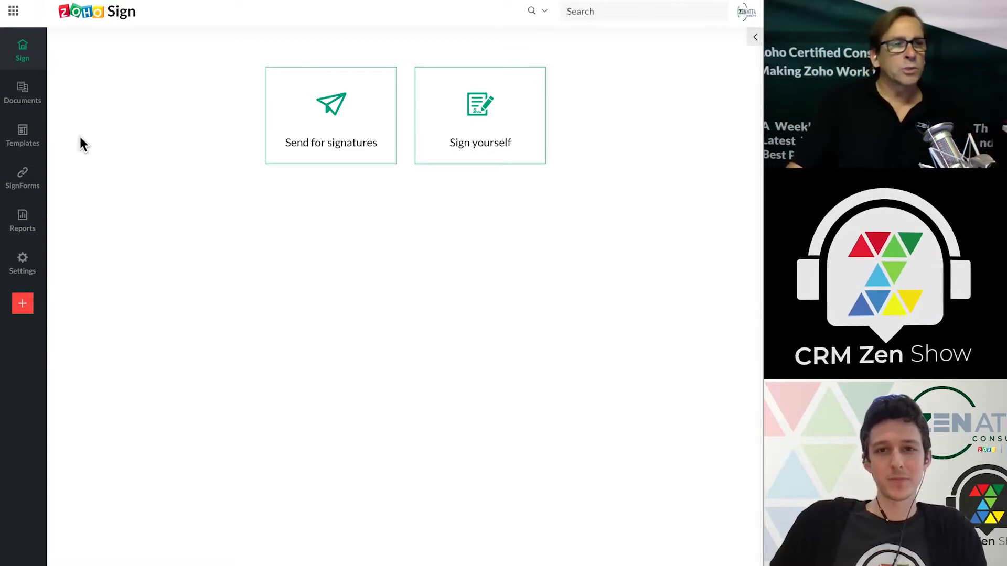
- Open the Templates page listing I9.pdf, fw4.pdf and W-9(2020).pdf
{"action": "left_click", "coordinate": [23, 137]}
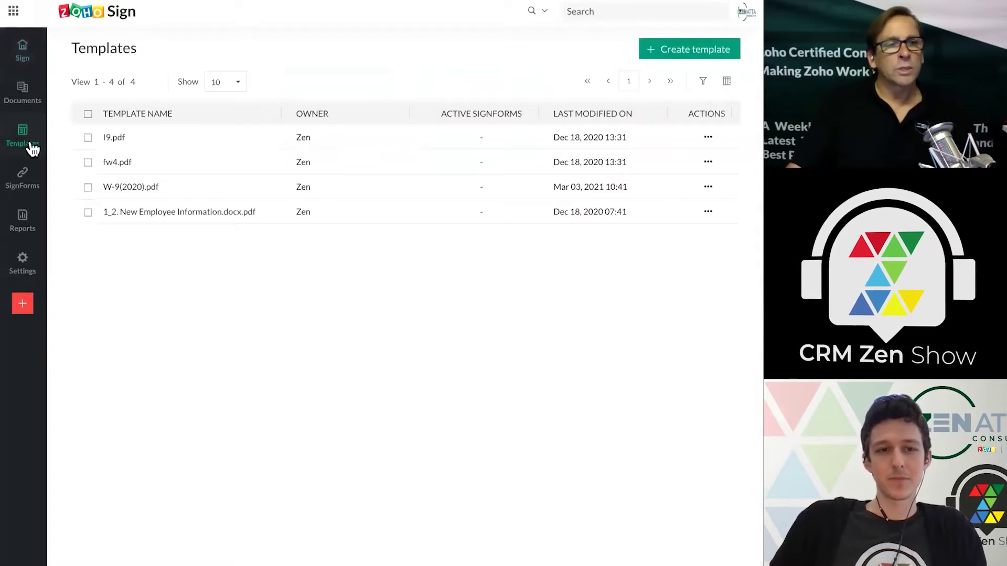
{"action": "mouse_move", "coordinate": [125, 192]}
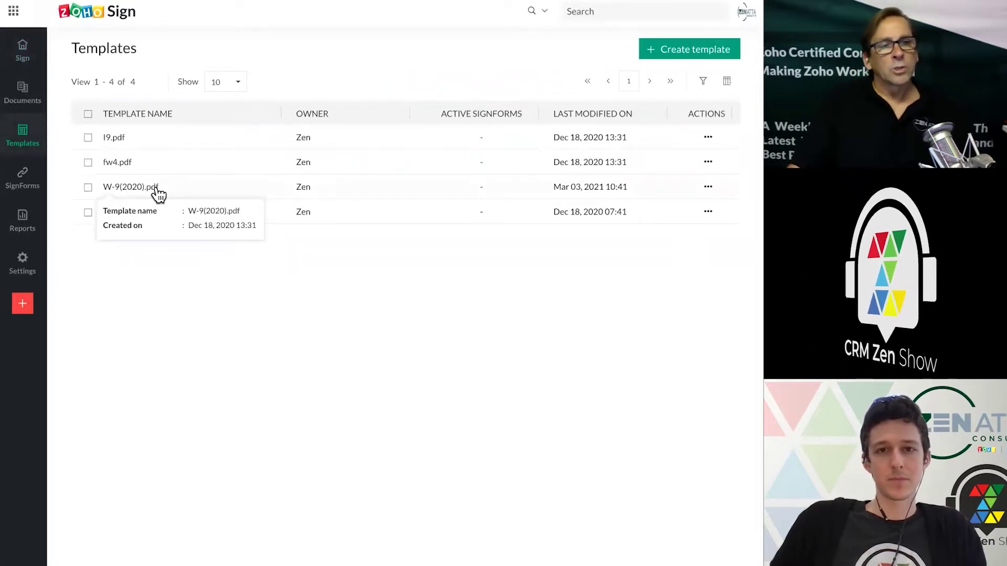
{"action": "mouse_move", "coordinate": [23, 180]}
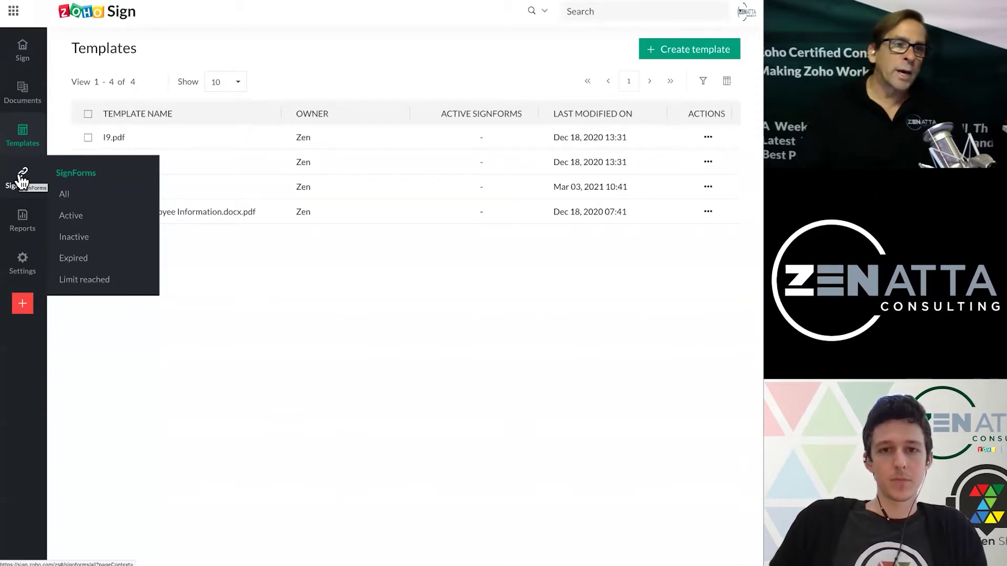
- Go to the empty SignForms list and begin creating a new SignForm
{"action": "left_click", "coordinate": [23, 179]}
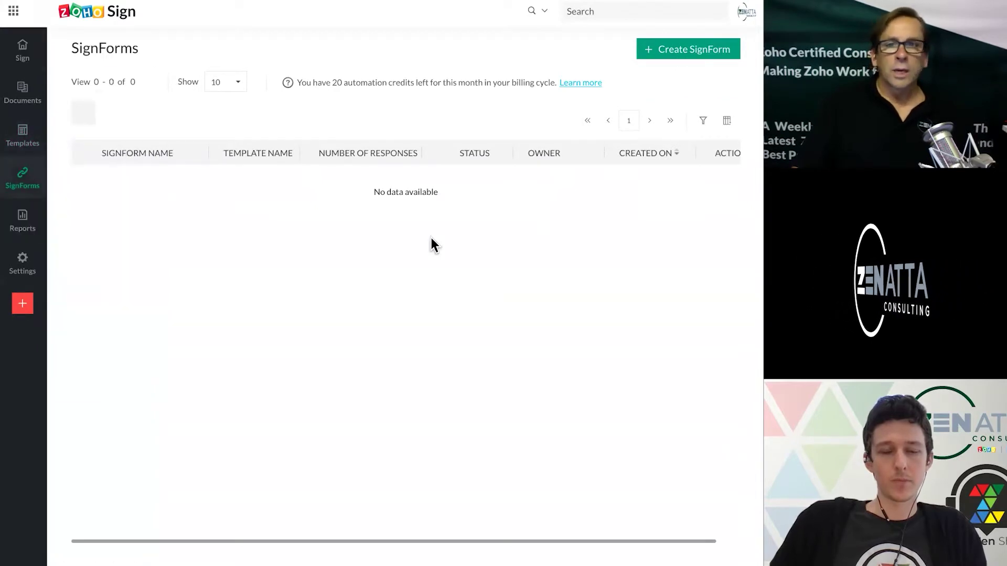
{"action": "left_click", "coordinate": [687, 53]}
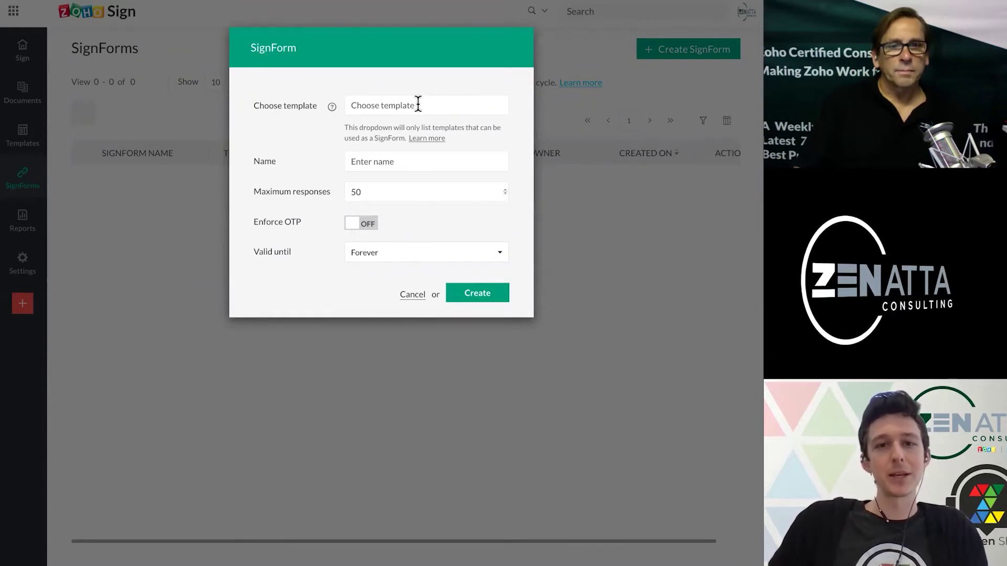
- Choose the W-9(2020).pdf template and enter the name 'W9 Sign Form', correcting a typo
{"action": "left_click", "coordinate": [418, 105]}
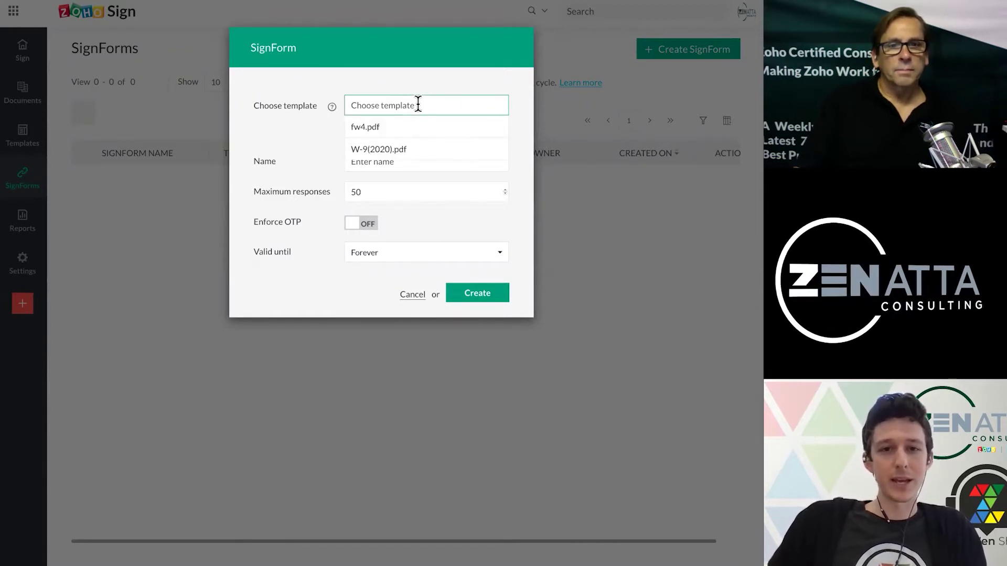
{"action": "left_click", "coordinate": [387, 149]}
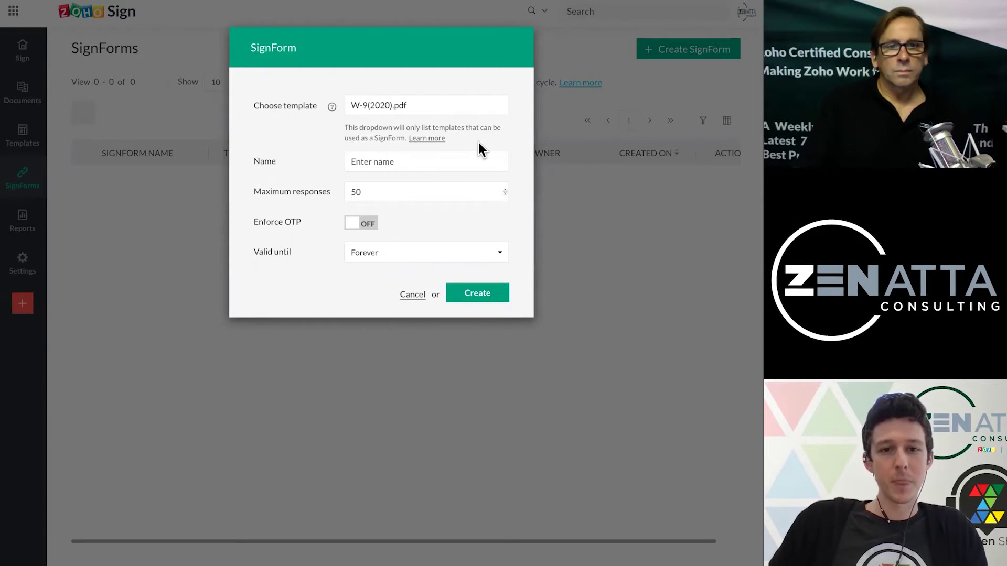
{"action": "left_click", "coordinate": [382, 163]}
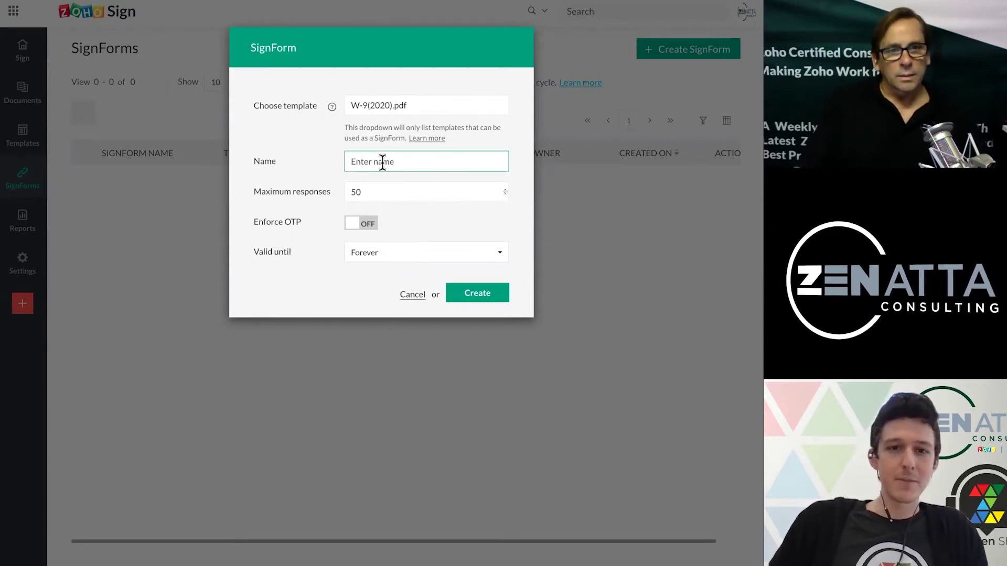
{"action": "type", "text": "W9 F"}
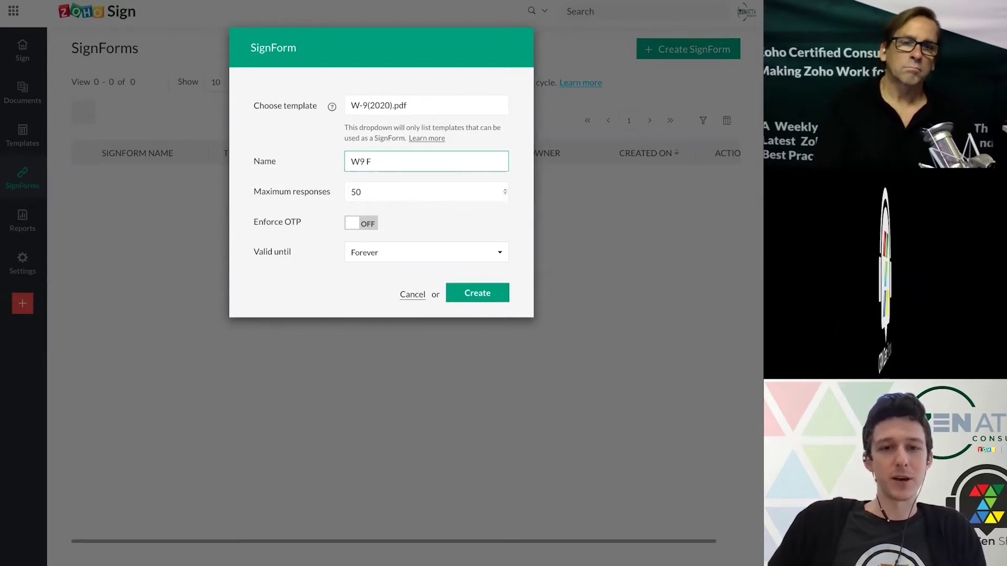
{"action": "key", "text": "BackSpace"}
{"action": "type", "text": "Sign Fporm"}
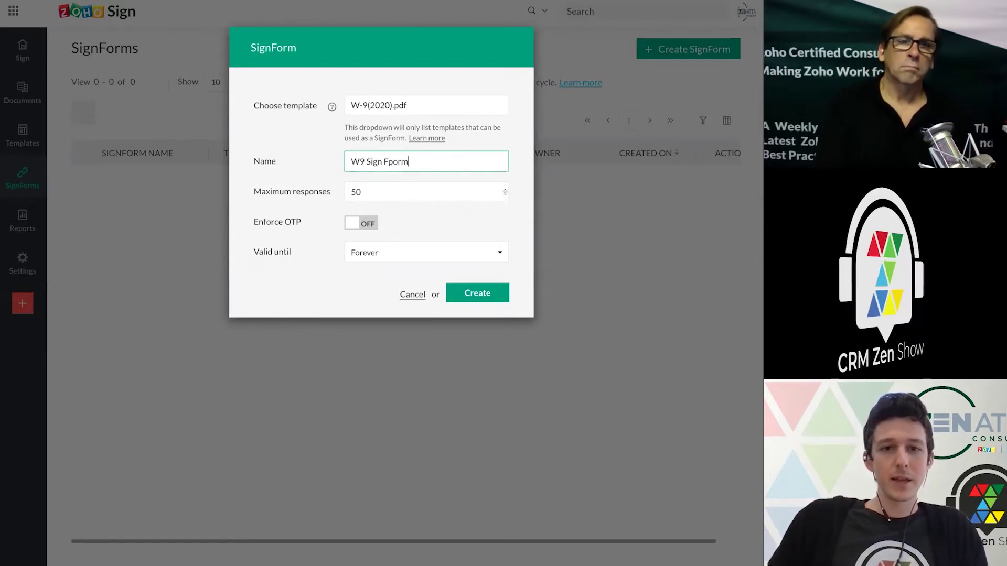
{"action": "key", "text": "BackSpace"}
{"action": "key", "text": "BackSpace"}
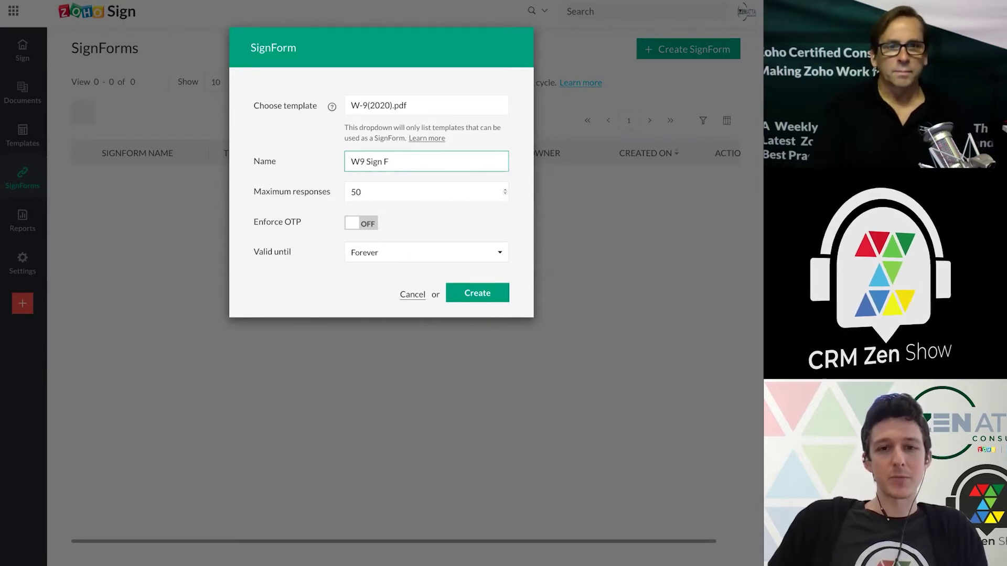
{"action": "type", "text": "orm"}
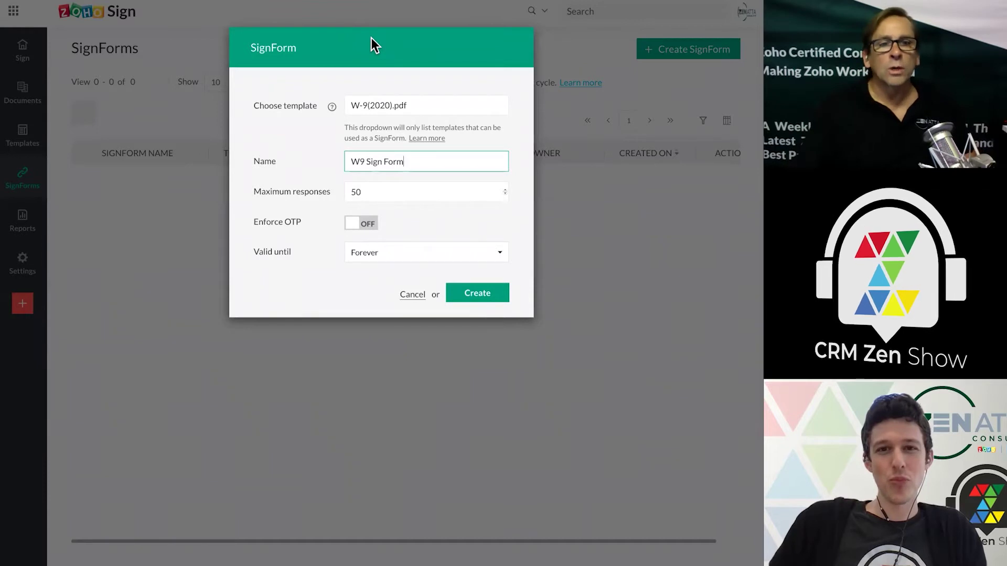
{"action": "left_click", "coordinate": [389, 62]}
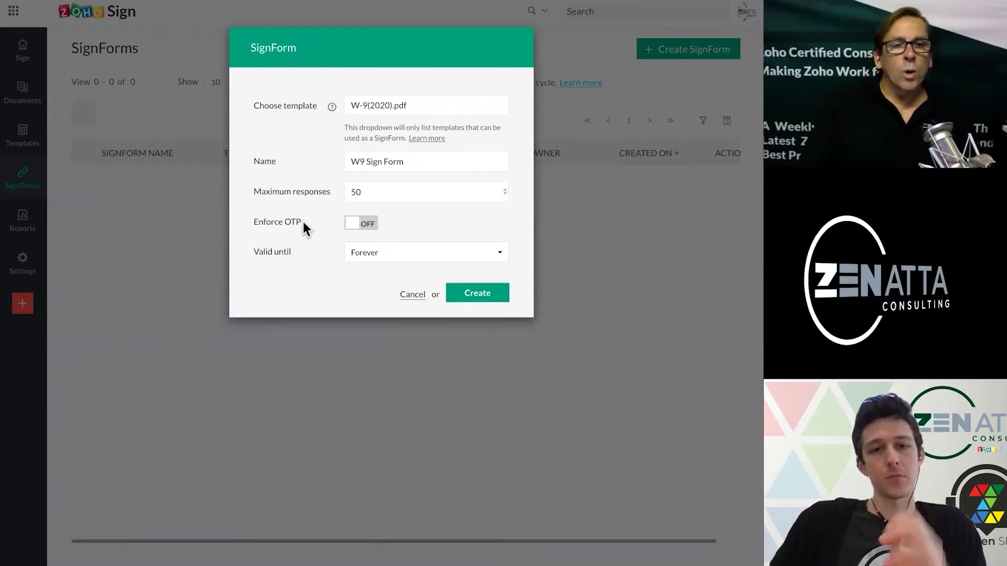
{"action": "left_click", "coordinate": [369, 225]}
{"action": "left_click", "coordinate": [493, 254]}
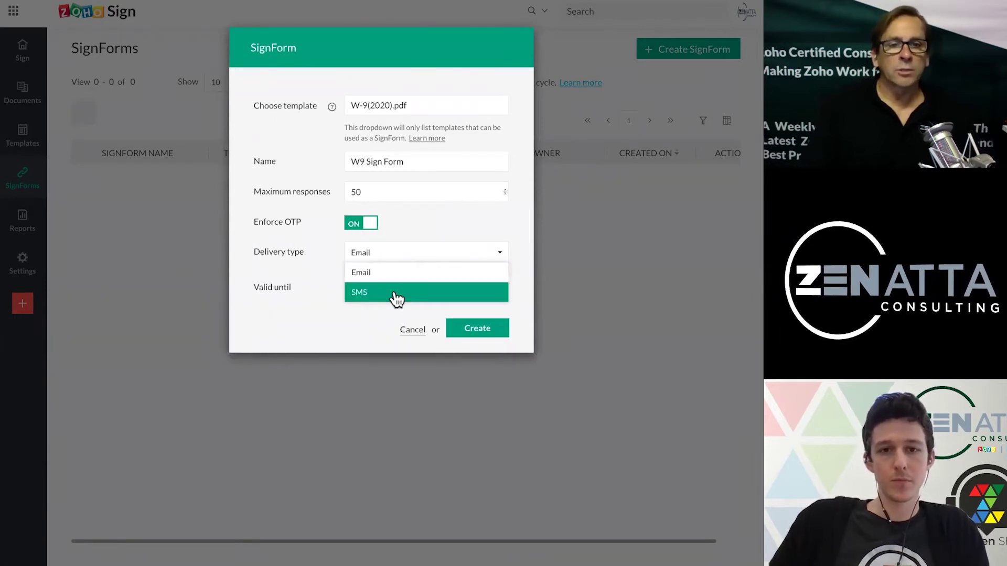
{"action": "left_click", "coordinate": [419, 223]}
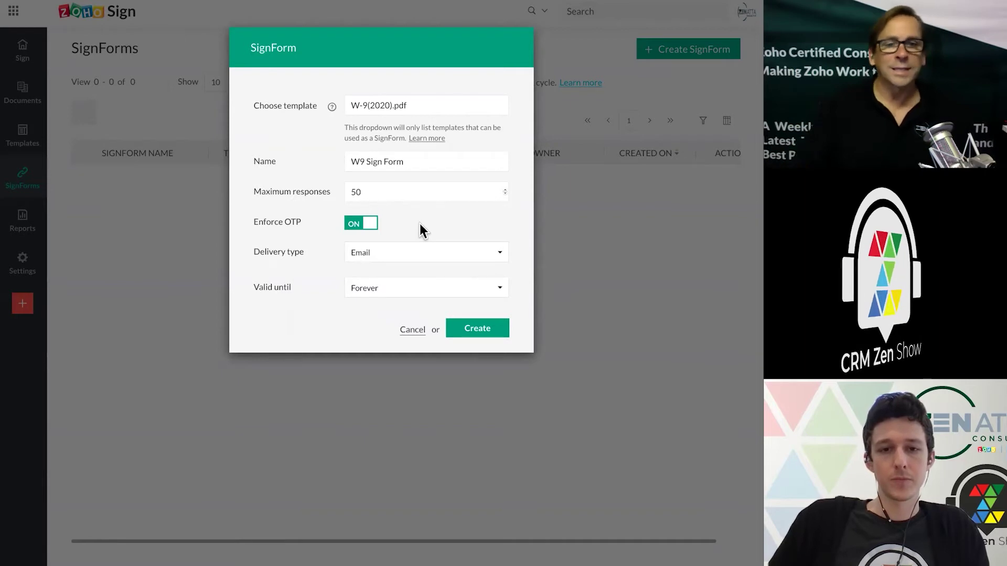
{"action": "left_click", "coordinate": [353, 225]}
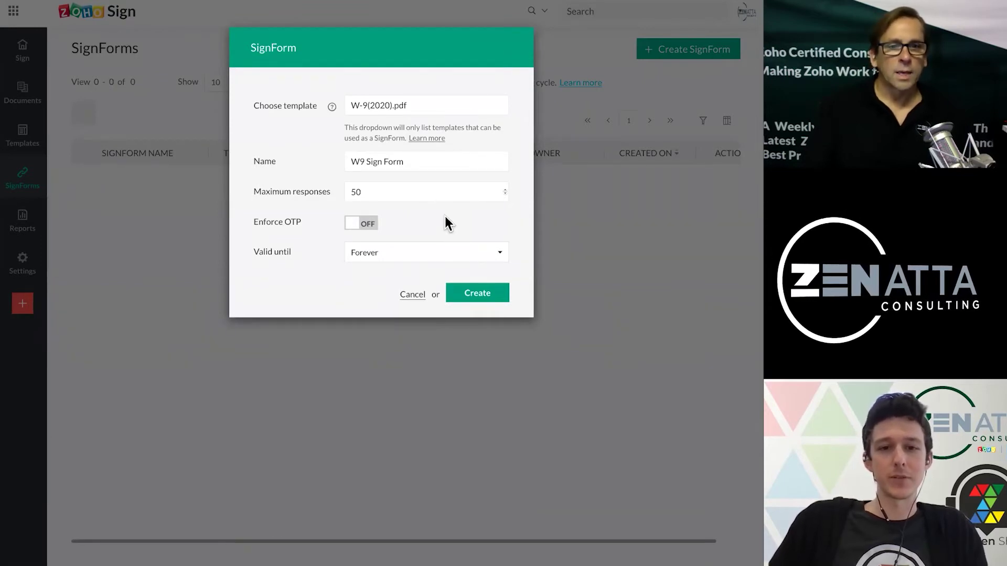
{"action": "left_click", "coordinate": [494, 254]}
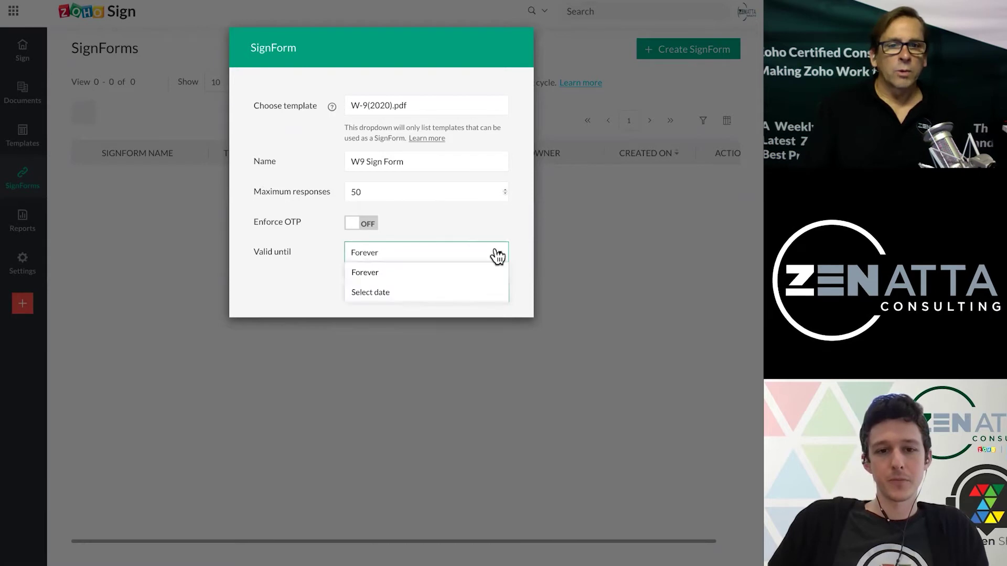
{"action": "left_click", "coordinate": [406, 293]}
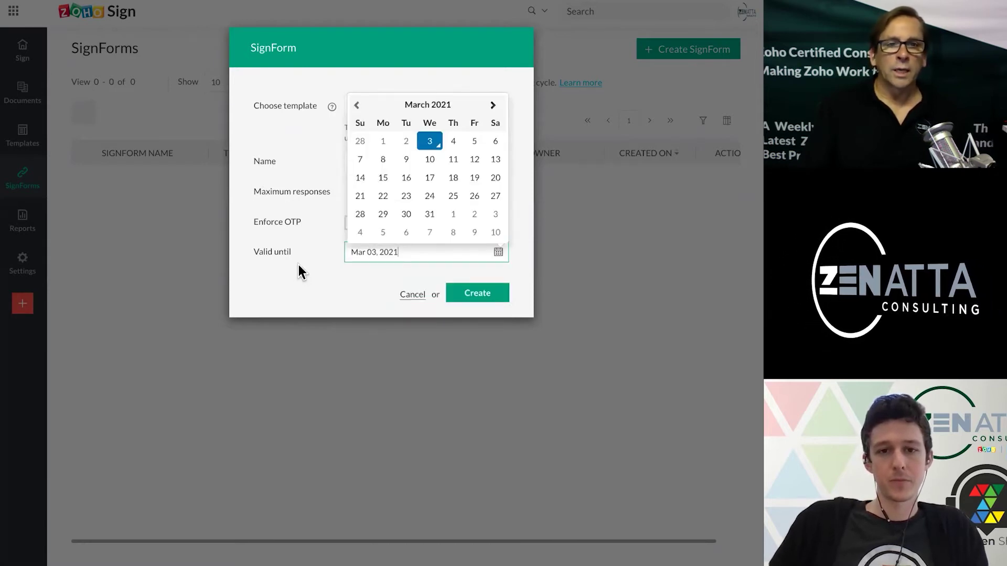
{"action": "left_click", "coordinate": [343, 287]}
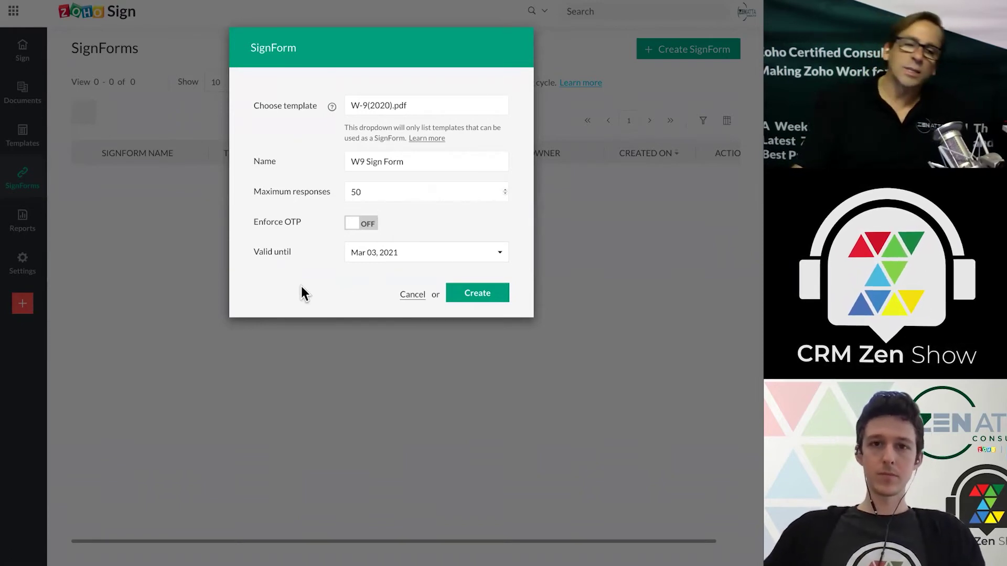
{"action": "left_click", "coordinate": [492, 257]}
{"action": "left_click", "coordinate": [393, 276]}
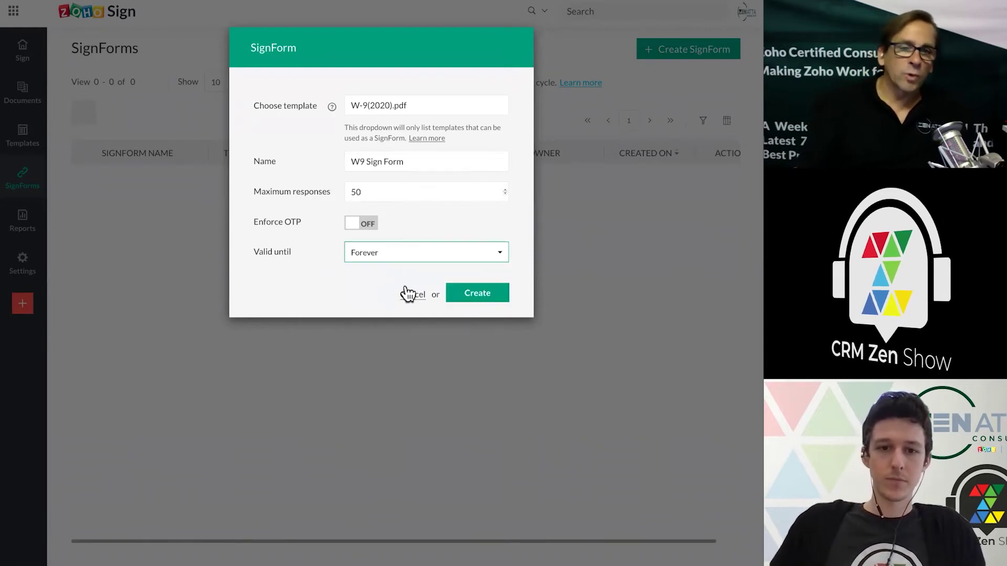
{"action": "left_click", "coordinate": [482, 296]}
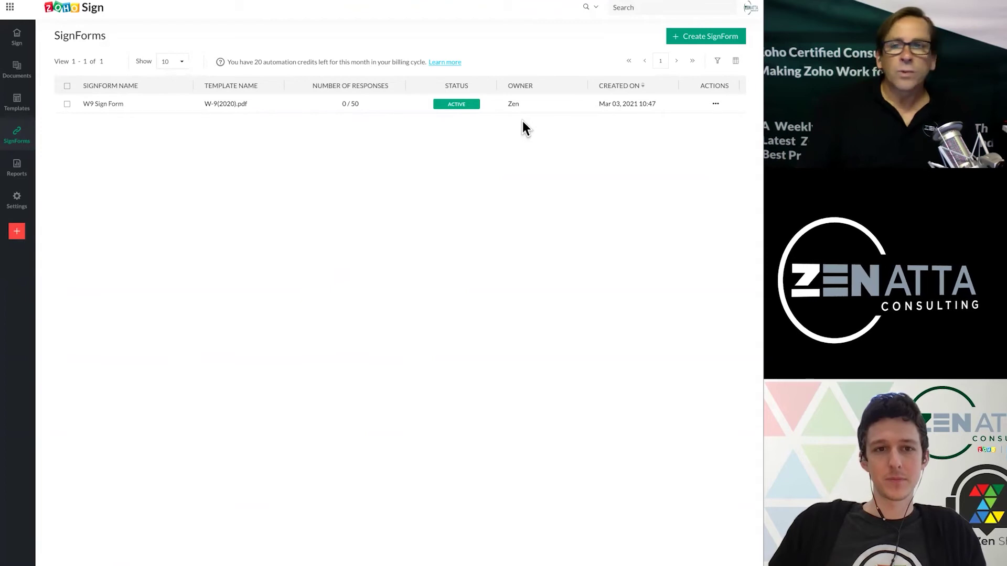
- Copy the W9 Sign Form's public signing URL from its Actions menu
{"action": "left_click", "coordinate": [717, 104]}
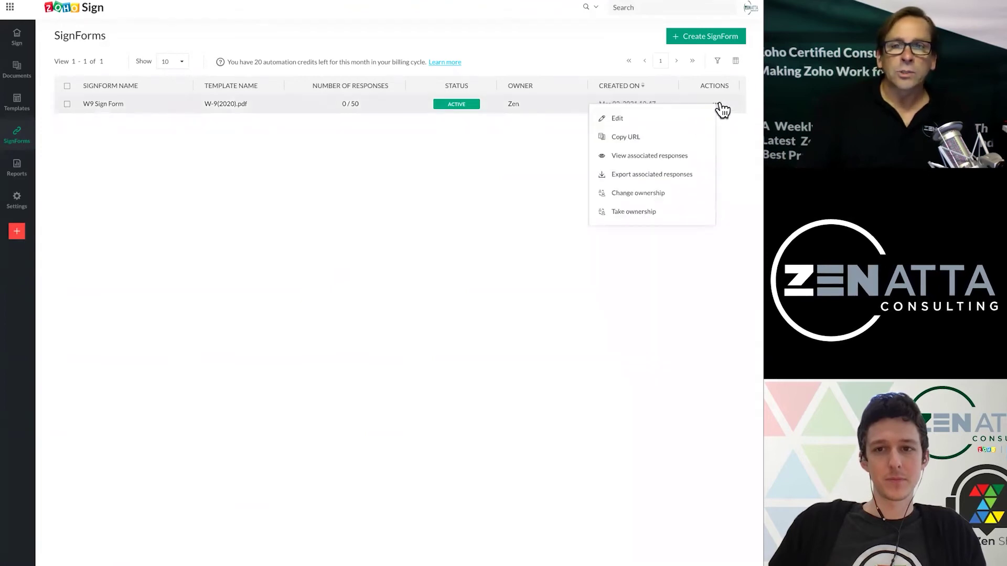
{"action": "left_click", "coordinate": [633, 137]}
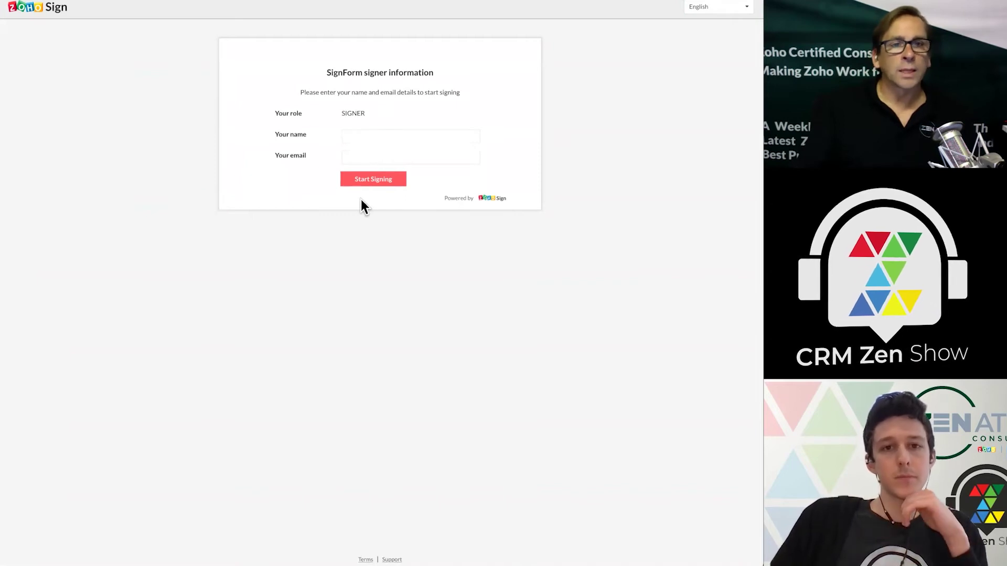
- Enter the signer's full name and e-mail address, then start signing
{"action": "left_click", "coordinate": [356, 136]}
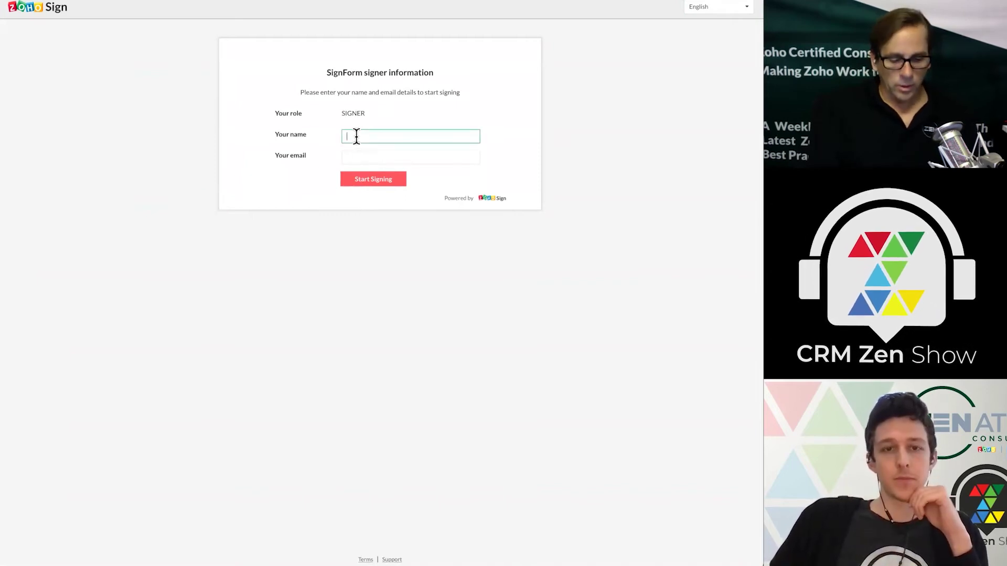
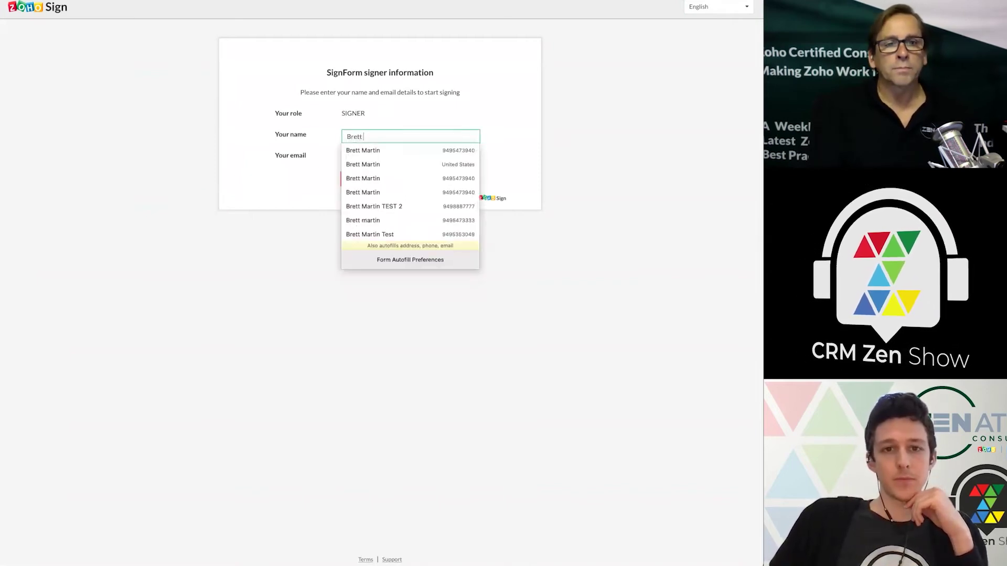
{"action": "key", "text": "Tab"}
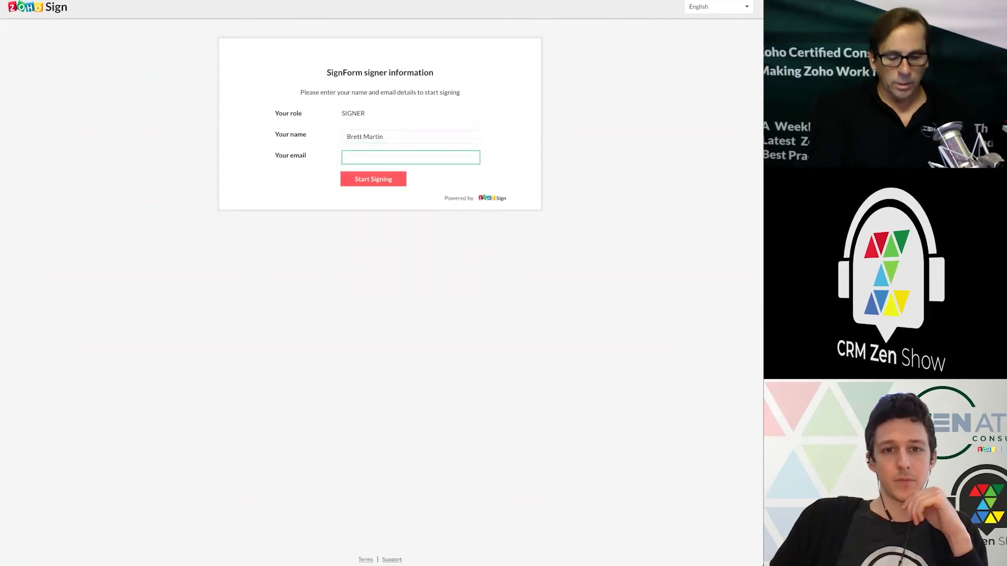
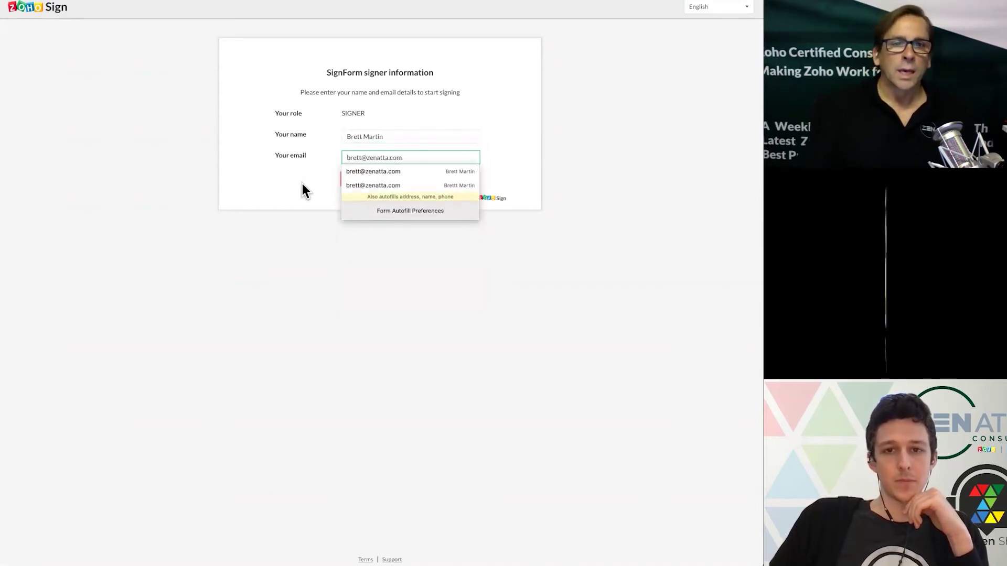
{"action": "left_click", "coordinate": [277, 192]}
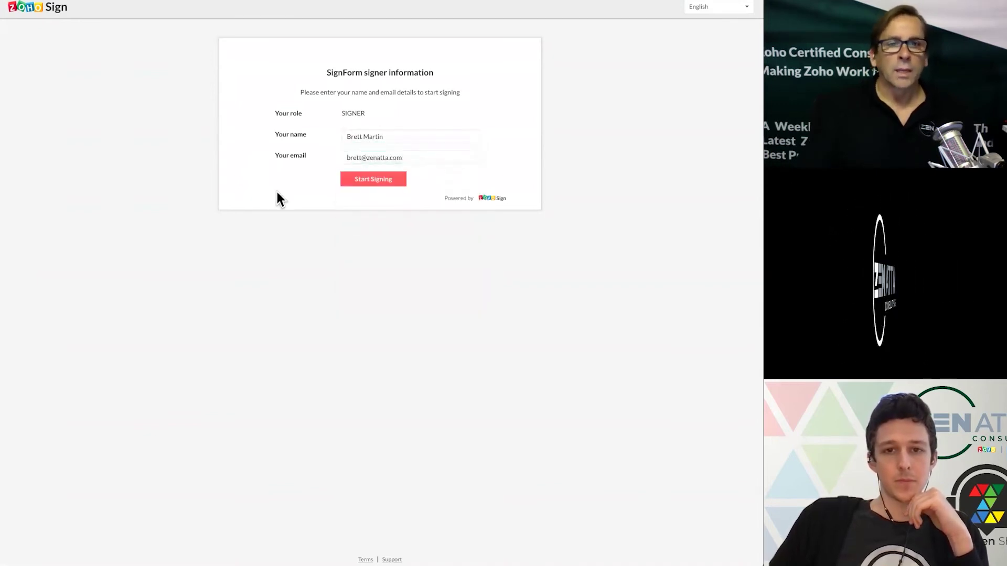
{"action": "left_click", "coordinate": [364, 181]}
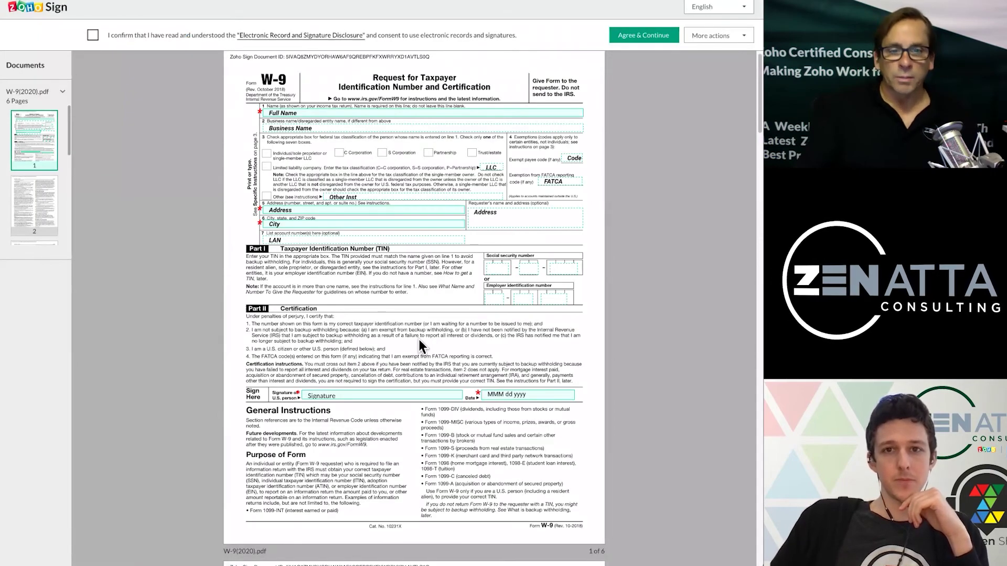
- Scroll through the W-9's pages 2 and 3, then back to page 1
{"action": "scroll", "coordinate": [420, 338], "scroll_direction": "down", "scroll_amount": 10}
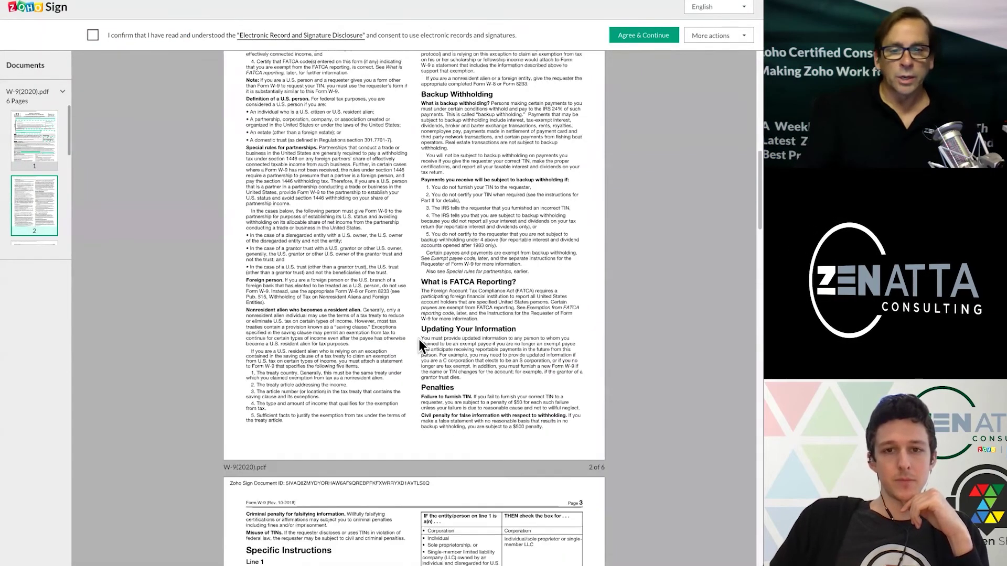
{"action": "scroll", "coordinate": [420, 339], "scroll_direction": "down", "scroll_amount": 8}
{"action": "scroll", "coordinate": [419, 339], "scroll_direction": "up", "scroll_amount": 5}
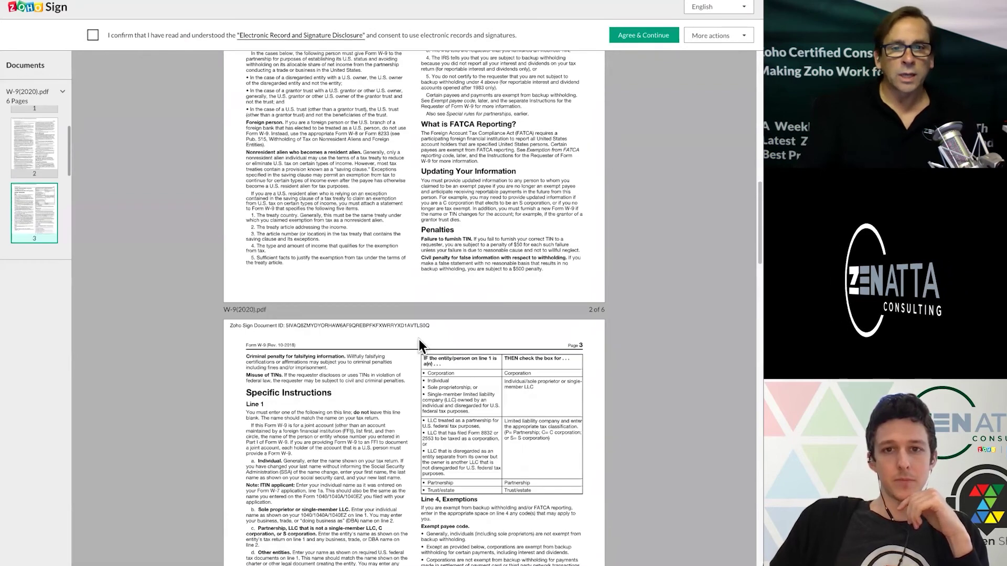
{"action": "scroll", "coordinate": [419, 339], "scroll_direction": "up", "scroll_amount": 15}
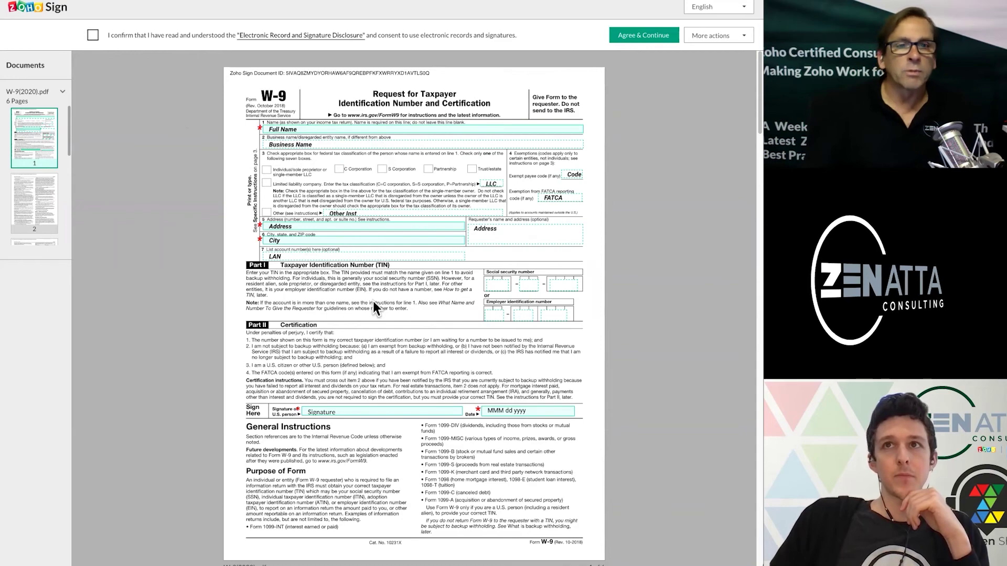
{"action": "scroll", "coordinate": [373, 301], "scroll_direction": "down", "scroll_amount": 10}
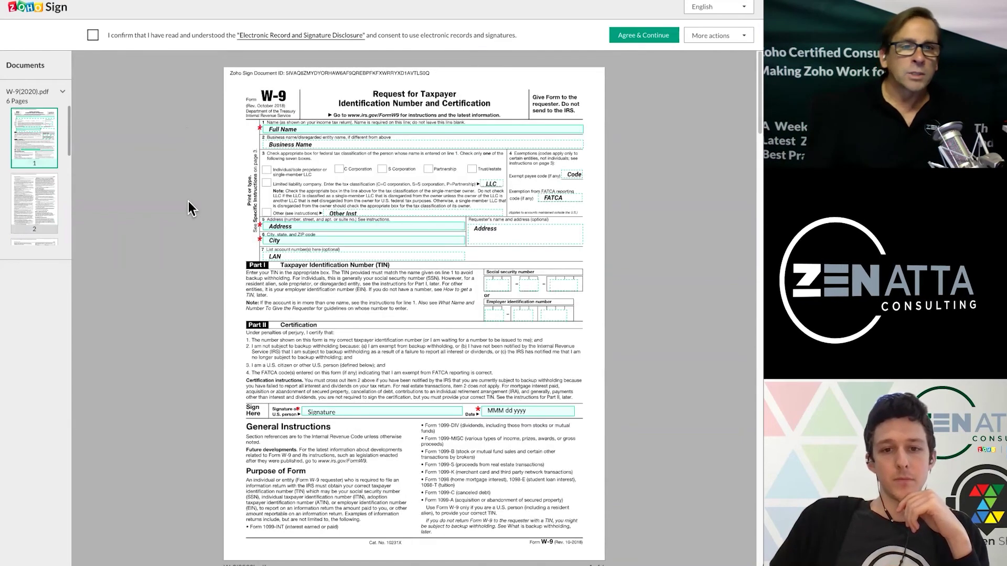